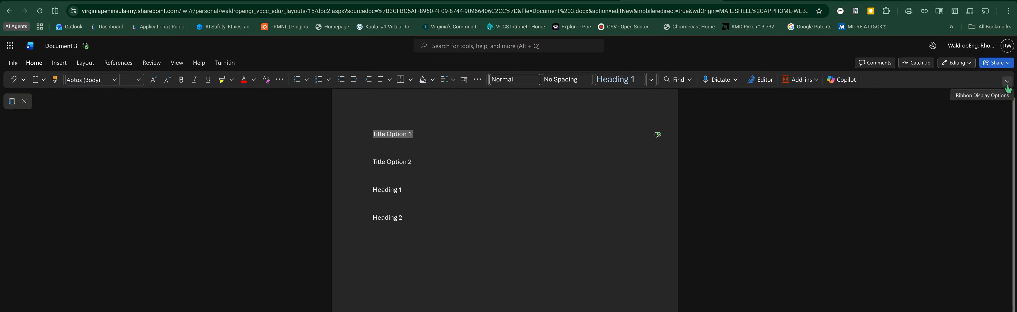
Step: Switch the ribbon layout to Classic Ribbon
{"action": "left_click", "coordinate": [1006, 86]}
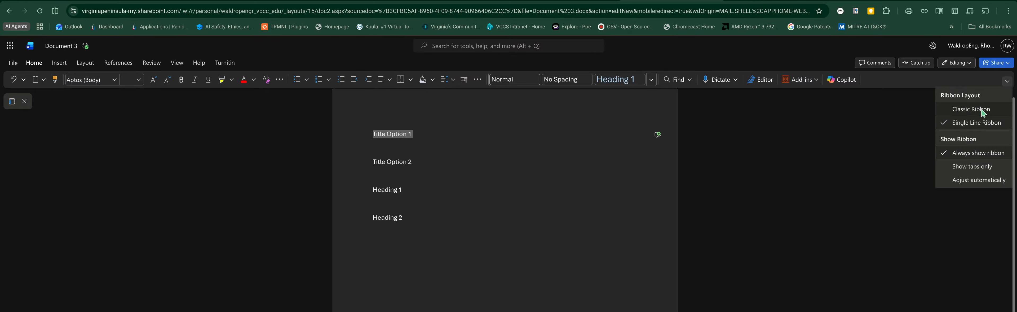
{"action": "left_click", "coordinate": [971, 109]}
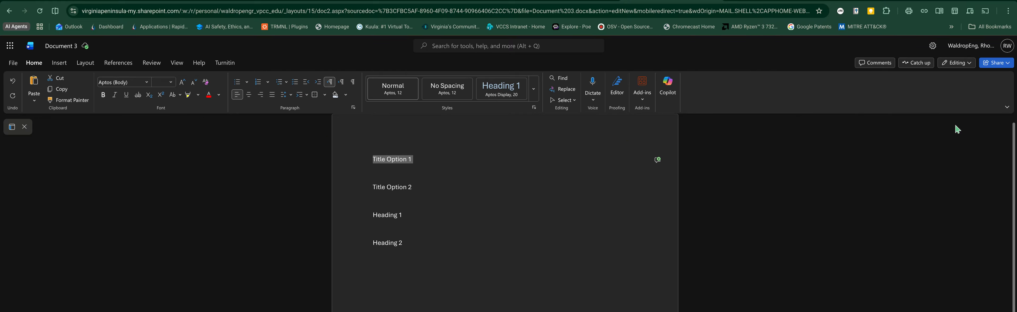
Step: Try the Adjust automatically and Show tabs only ribbon settings, and return to Always show ribbon
{"action": "left_click", "coordinate": [1006, 108]}
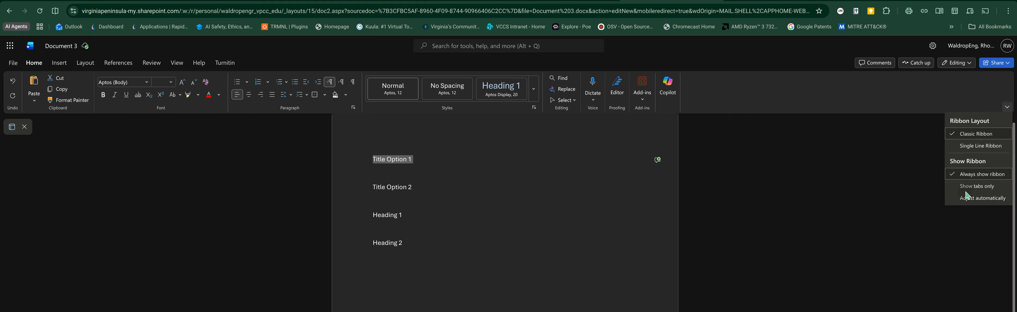
{"action": "left_click", "coordinate": [964, 197]}
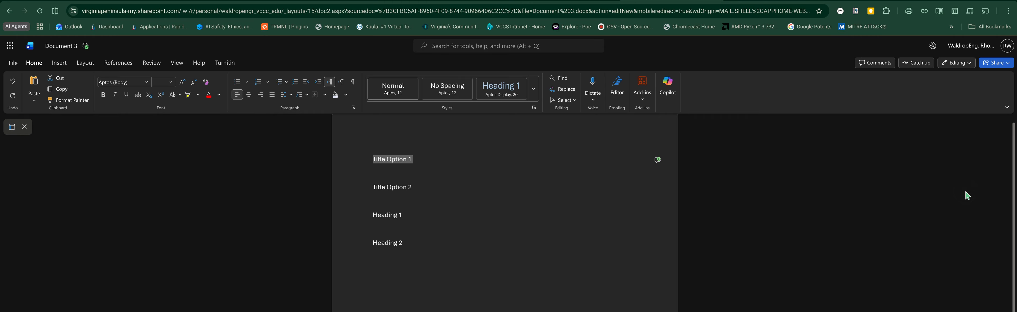
{"action": "left_click", "coordinate": [1006, 107]}
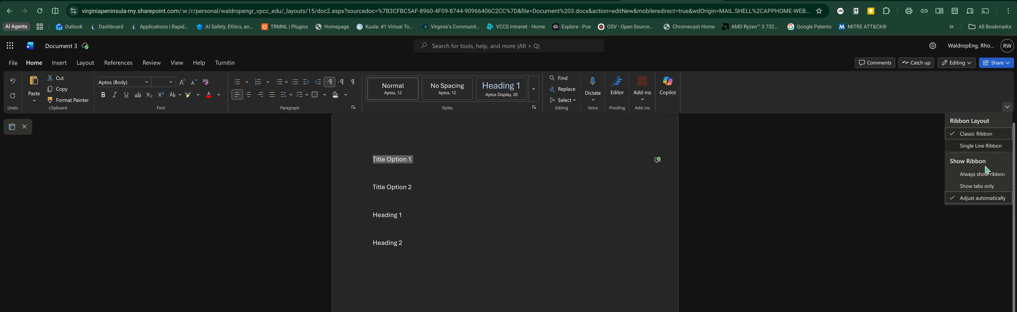
{"action": "left_click", "coordinate": [981, 186]}
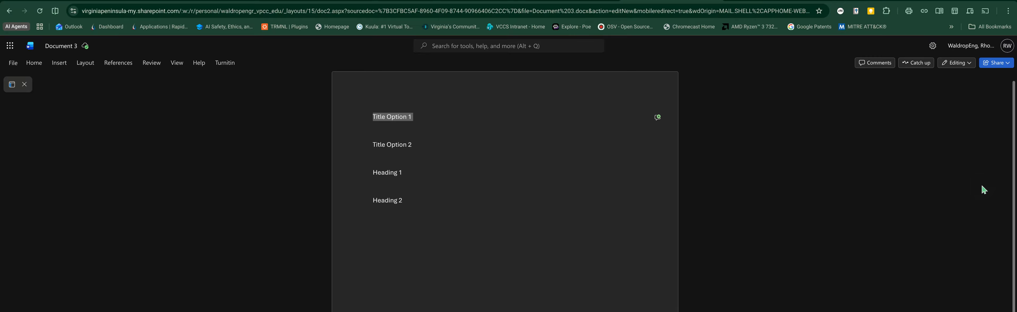
{"action": "left_click", "coordinate": [118, 71]}
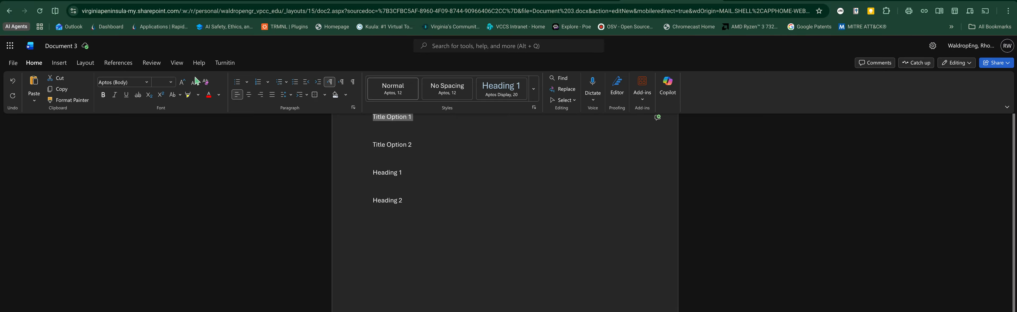
{"action": "left_click", "coordinate": [154, 221]}
{"action": "left_click", "coordinate": [170, 59]}
{"action": "left_click", "coordinate": [1007, 107]}
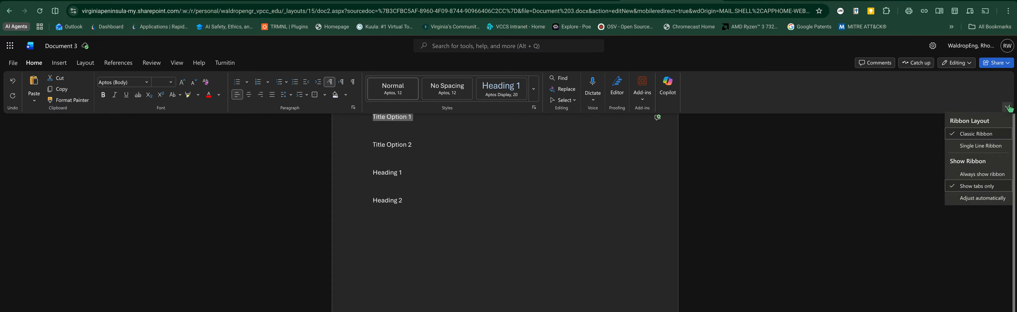
{"action": "left_click", "coordinate": [983, 176]}
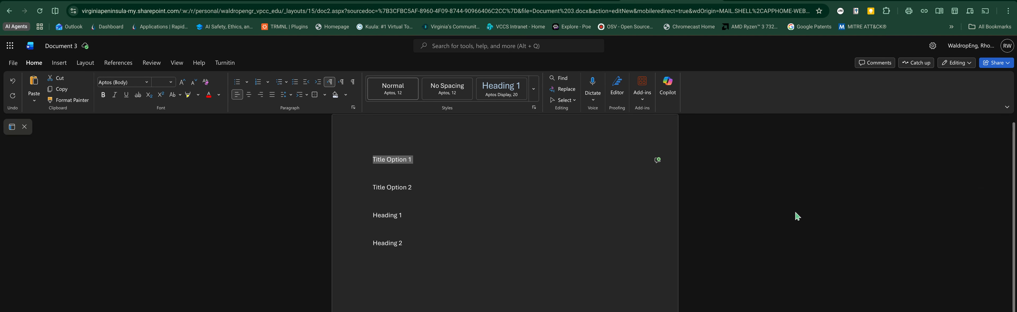
Step: Try formatting the "Title Option 1" line directly with font size 20 and bold, and undo both changes
{"action": "left_click", "coordinate": [502, 189]}
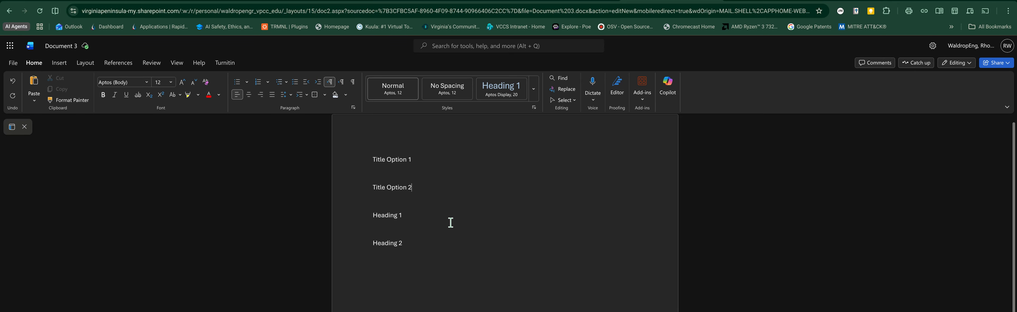
{"action": "scroll", "coordinate": [442, 236], "scroll_direction": "up", "scroll_amount": 1}
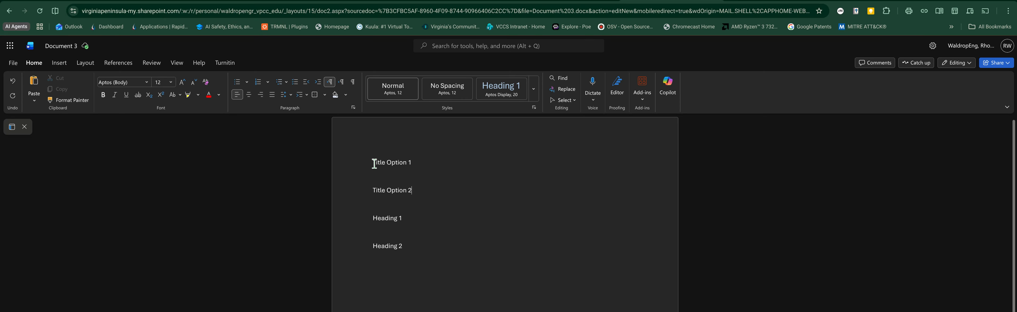
{"action": "left_click_drag", "start_coordinate": [374, 163], "coordinate": [430, 164]}
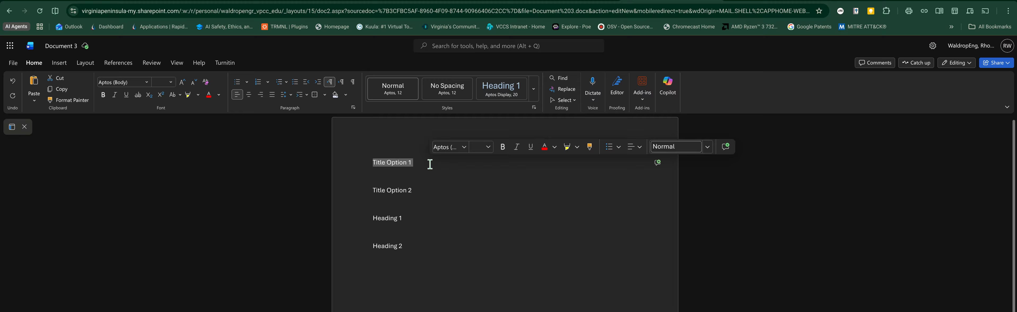
{"action": "left_click", "coordinate": [489, 147]}
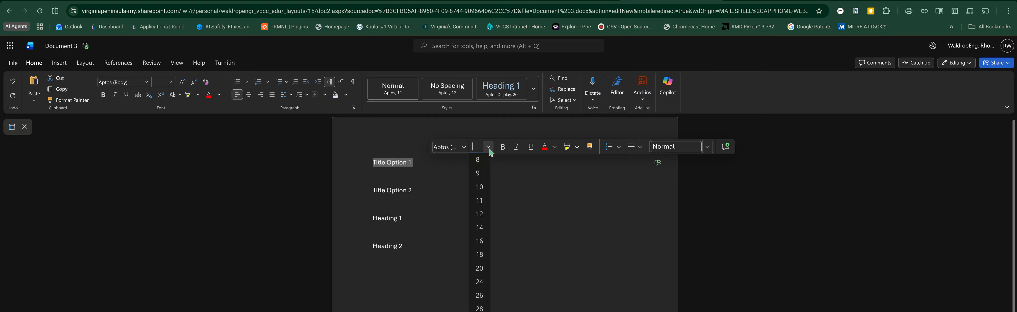
{"action": "left_click", "coordinate": [479, 268]}
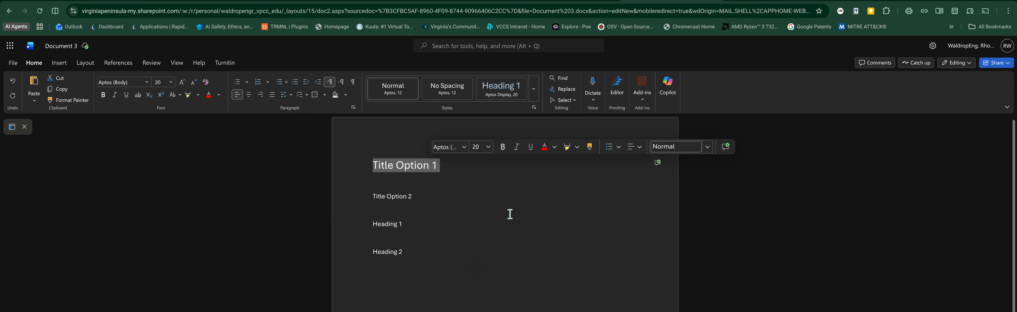
{"action": "left_click", "coordinate": [502, 146]}
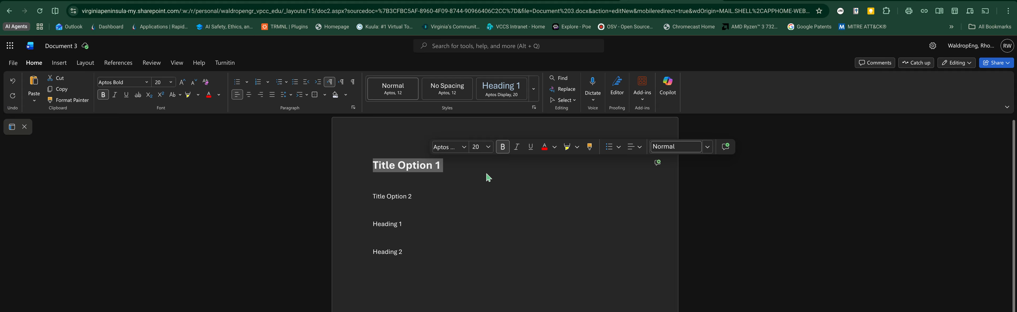
{"action": "left_click", "coordinate": [485, 207]}
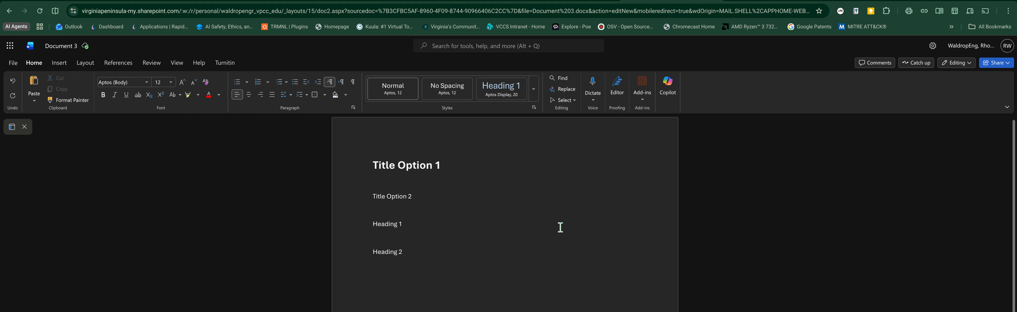
{"action": "key", "text": "ctrl+z"}
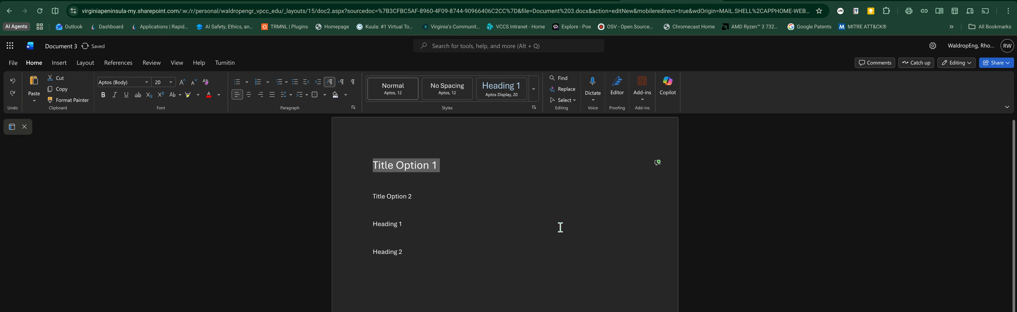
{"action": "key", "text": "ctrl+z"}
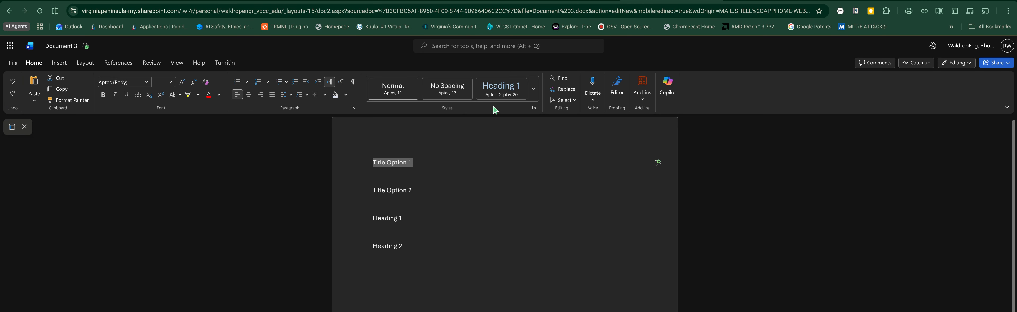
Step: Apply the Title style to the "Title Option 1" line
{"action": "left_click", "coordinate": [534, 108]}
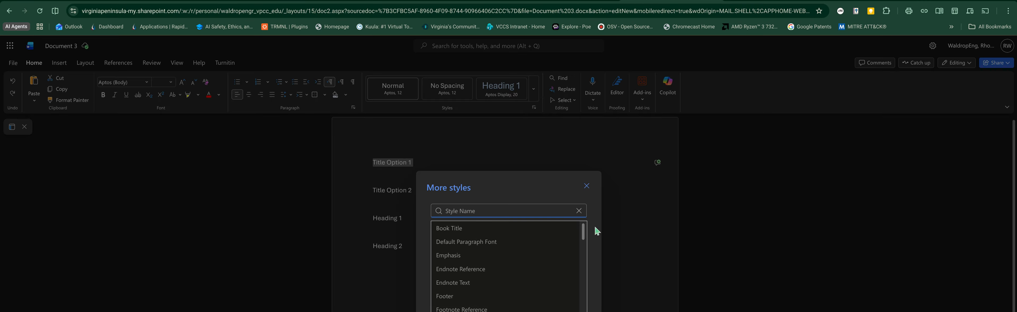
{"action": "key", "text": "Escape"}
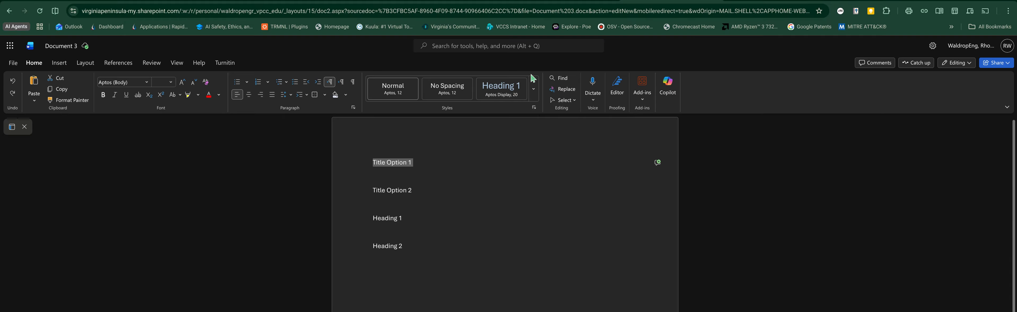
{"action": "left_click", "coordinate": [534, 90]}
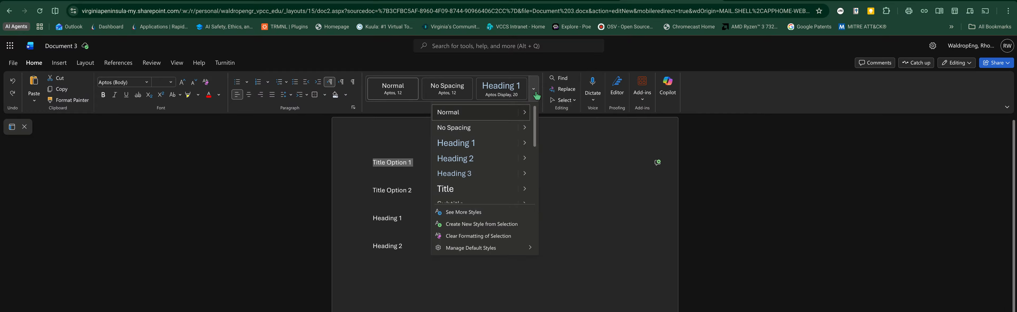
{"action": "left_click", "coordinate": [468, 194]}
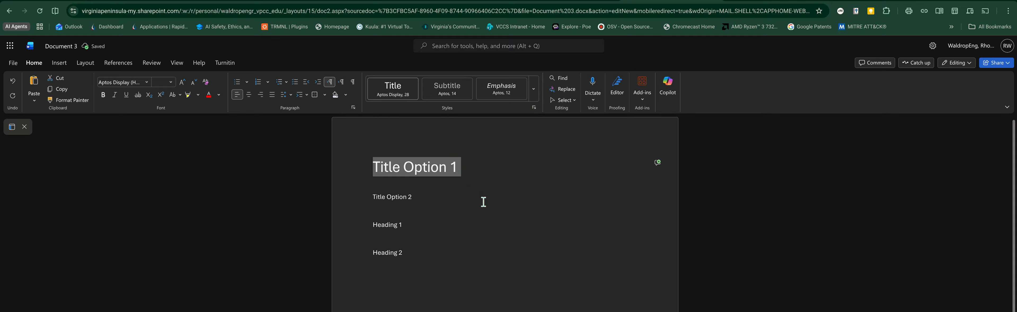
{"action": "left_click", "coordinate": [463, 207]}
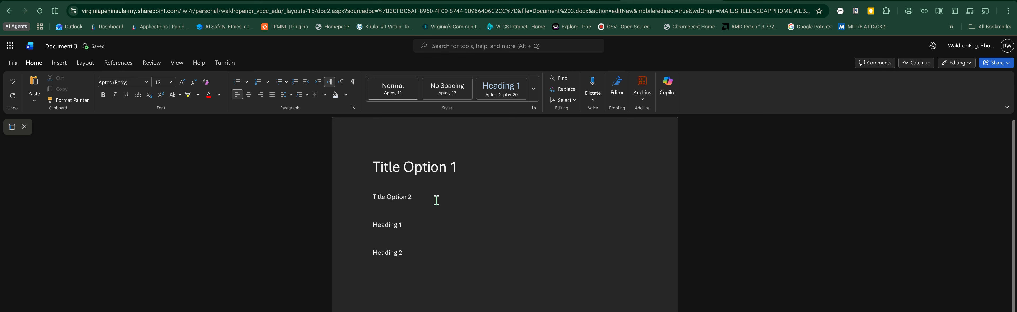
{"action": "left_click_drag", "start_coordinate": [430, 198], "coordinate": [372, 198]}
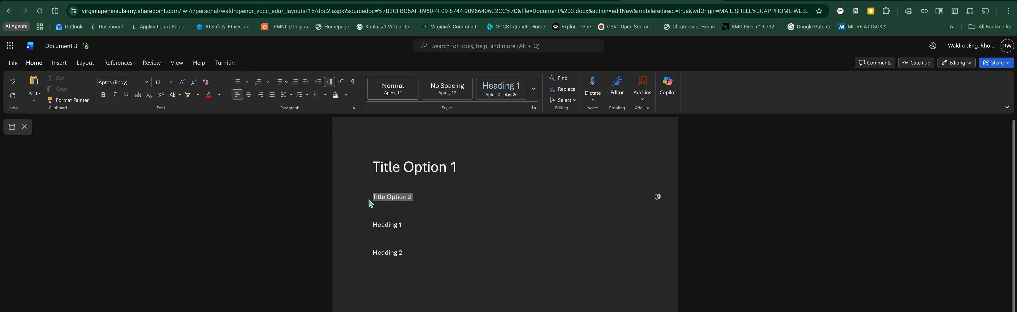
{"action": "left_click", "coordinate": [423, 224]}
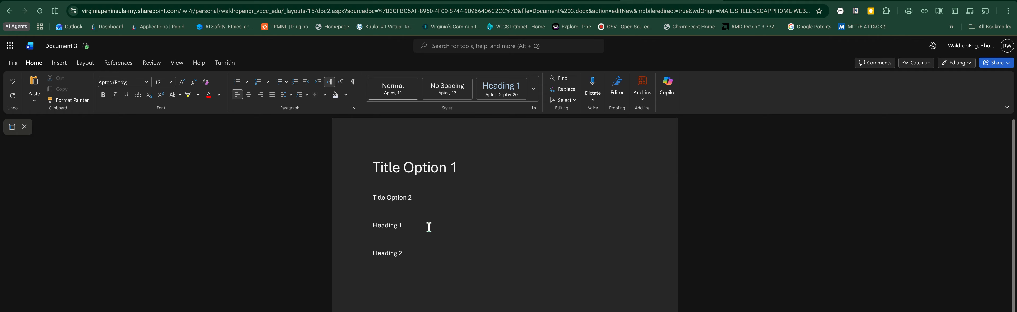
Step: Try the Heading 1 style and the Heading 2 style on the "Heading 1" line
{"action": "left_click_drag", "start_coordinate": [401, 226], "coordinate": [348, 230]}
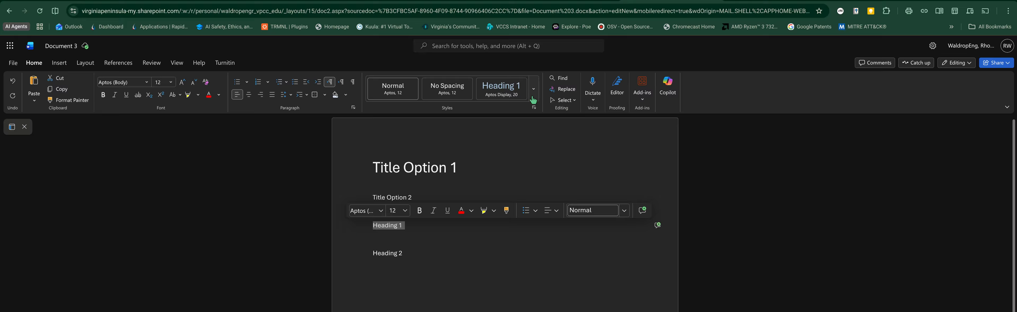
{"action": "left_click", "coordinate": [515, 90]}
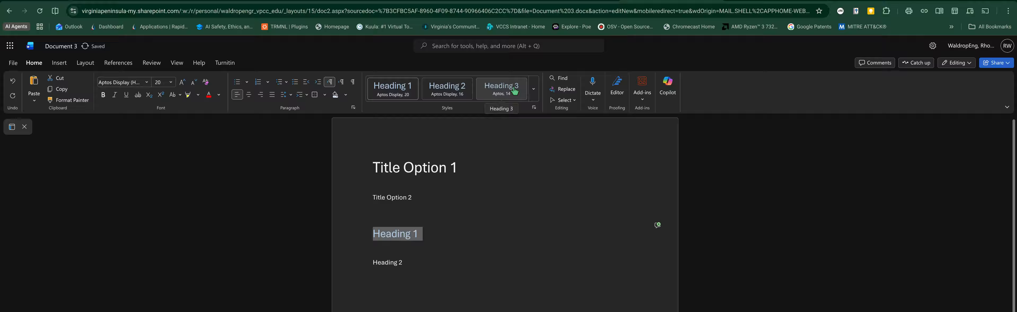
{"action": "left_click", "coordinate": [533, 94]}
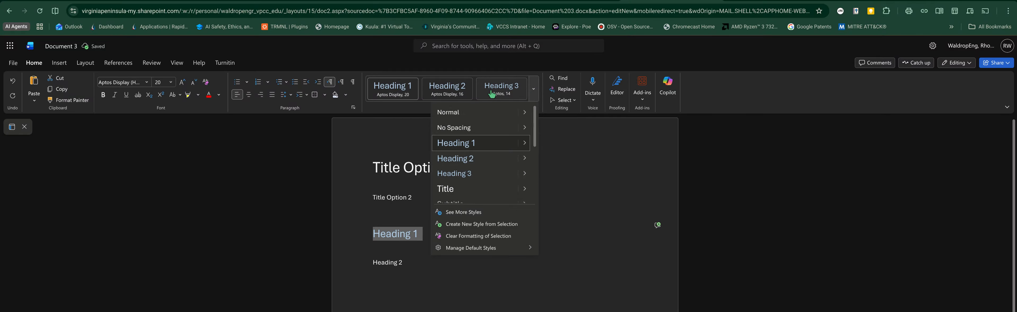
{"action": "left_click", "coordinate": [462, 92]}
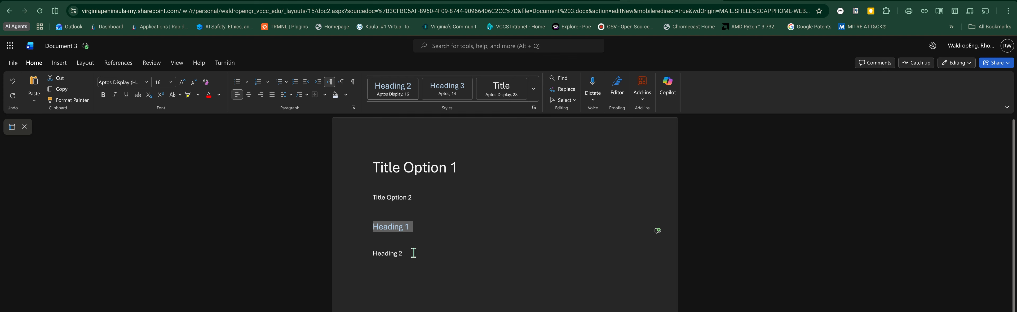
Step: Apply the Heading 2 style to the "Heading 2" line
{"action": "left_click_drag", "start_coordinate": [410, 253], "coordinate": [339, 252]}
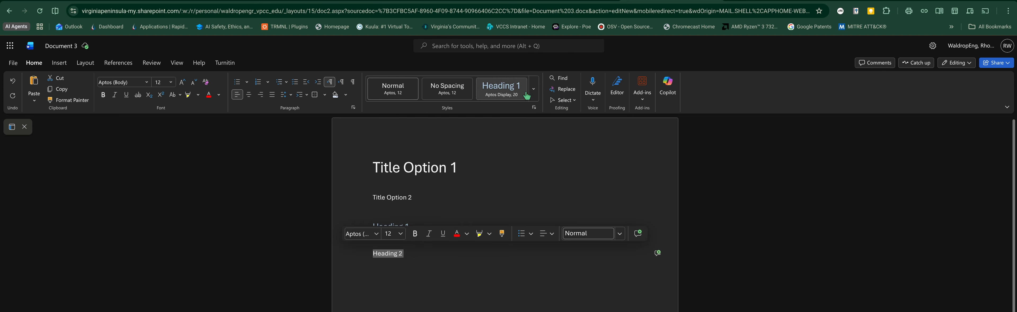
{"action": "left_click", "coordinate": [509, 93]}
{"action": "left_click", "coordinate": [453, 93]}
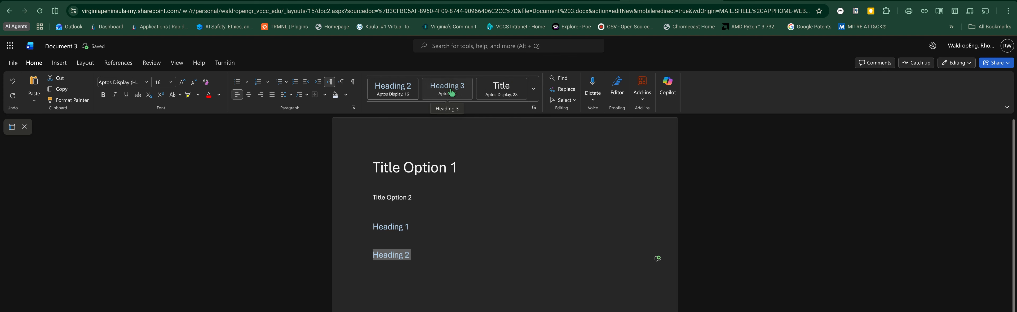
Step: Apply the Heading 1 style to the "Heading 1" line
{"action": "left_click_drag", "start_coordinate": [417, 227], "coordinate": [358, 227]}
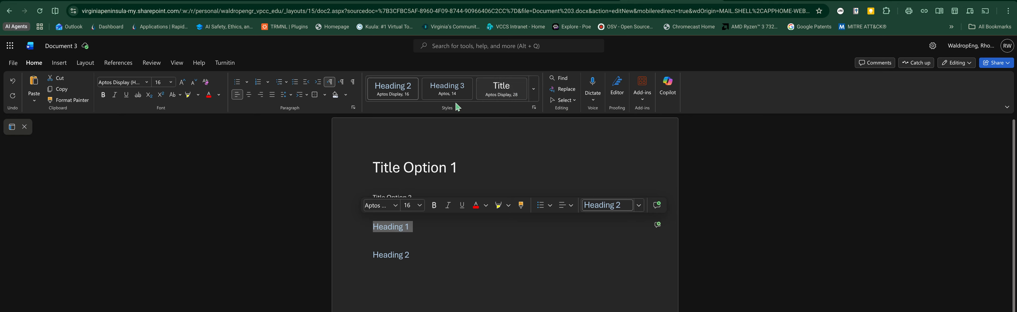
{"action": "left_click", "coordinate": [411, 93]}
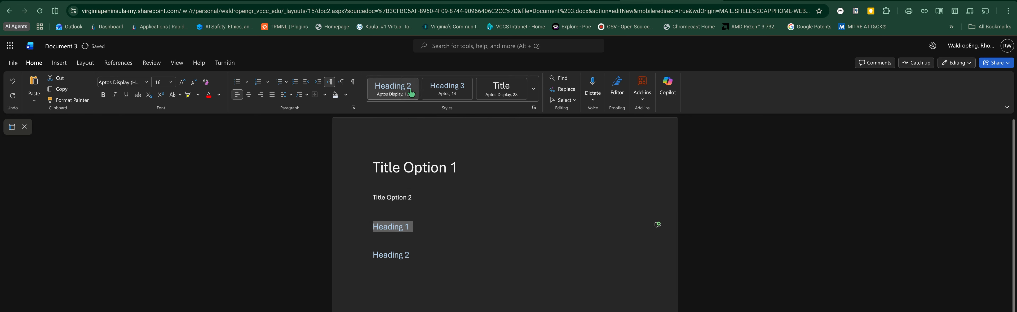
{"action": "left_click", "coordinate": [447, 88]}
{"action": "left_click", "coordinate": [533, 90]}
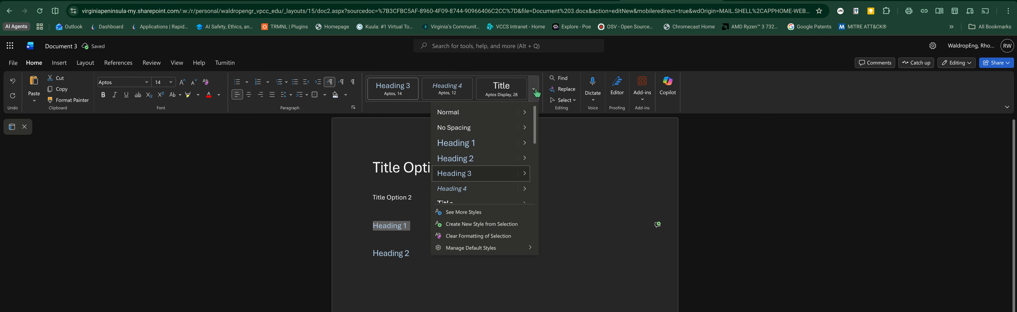
{"action": "left_click", "coordinate": [497, 143]}
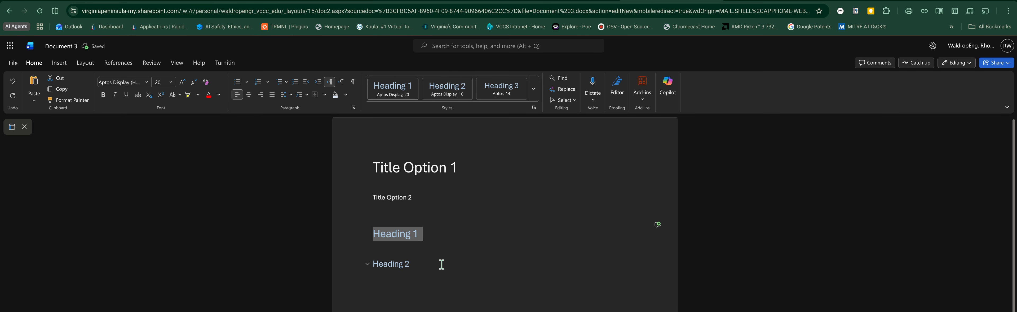
Step: Reapply the Heading 2 style to the "Heading 2" line
{"action": "left_click_drag", "start_coordinate": [436, 265], "coordinate": [342, 268]}
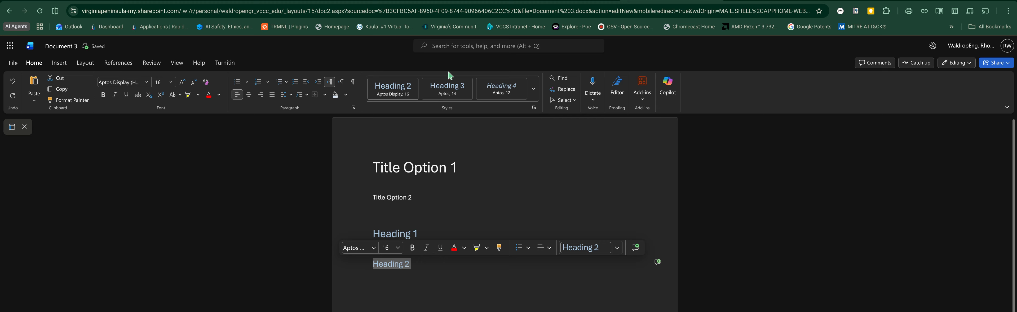
{"action": "left_click", "coordinate": [406, 91]}
{"action": "left_click", "coordinate": [485, 265]}
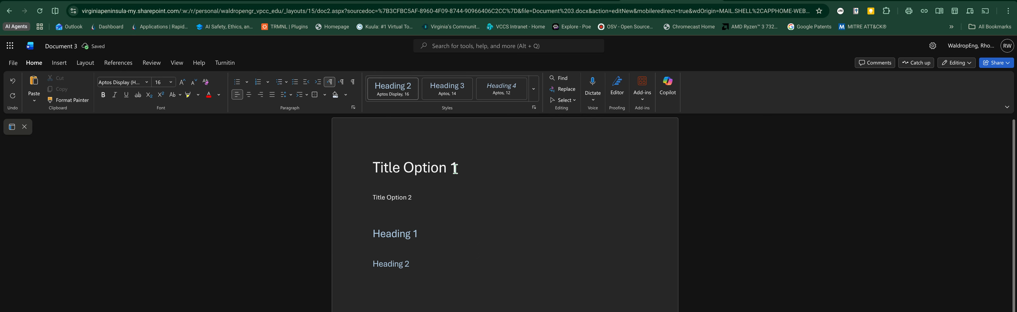
Step: Check which styles are applied to the "Heading 2", "Title Option 1" and "Heading 1" lines
{"action": "triple_click", "coordinate": [381, 263]}
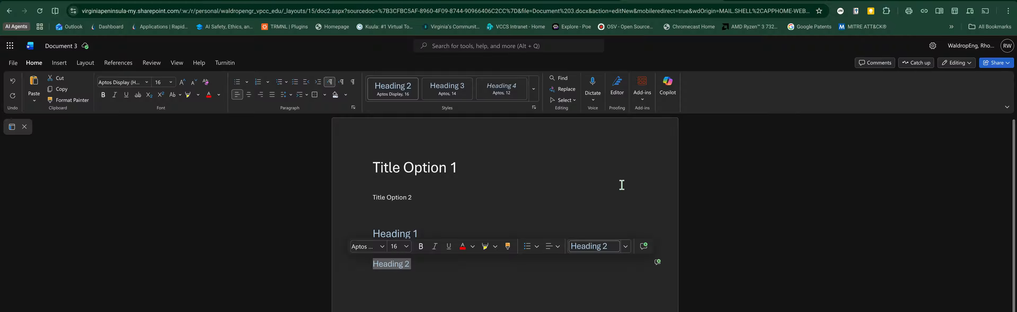
{"action": "left_click", "coordinate": [652, 305]}
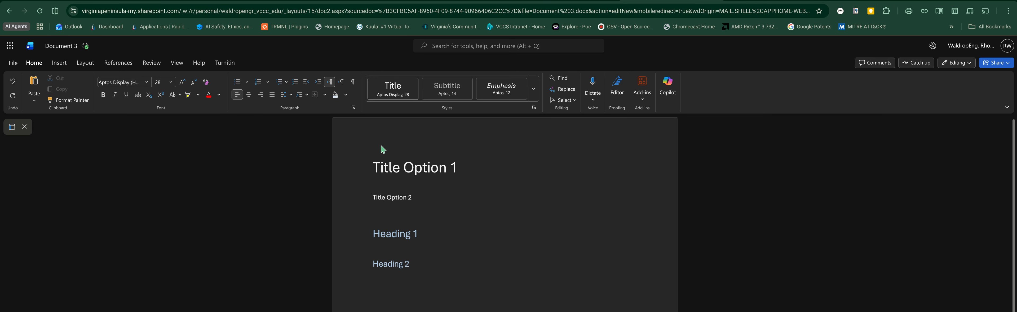
{"action": "left_click_drag", "start_coordinate": [373, 167], "coordinate": [487, 166]}
{"action": "left_click", "coordinate": [480, 184]}
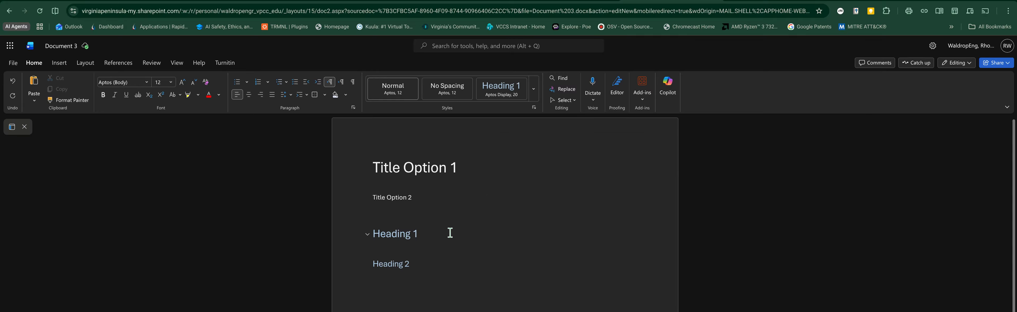
{"action": "left_click_drag", "start_coordinate": [451, 230], "coordinate": [349, 236]}
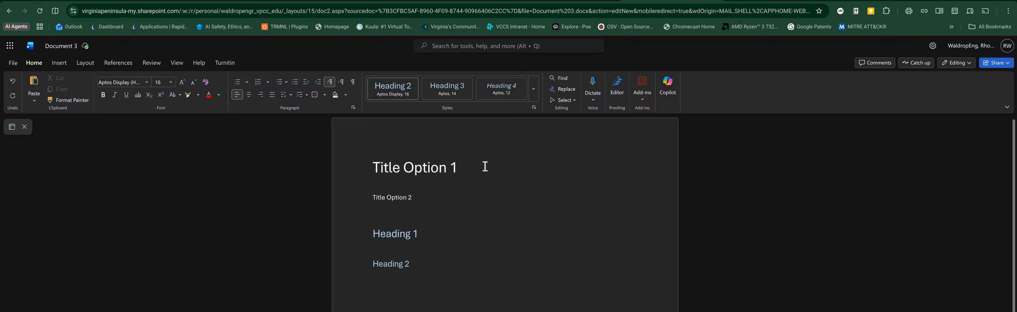